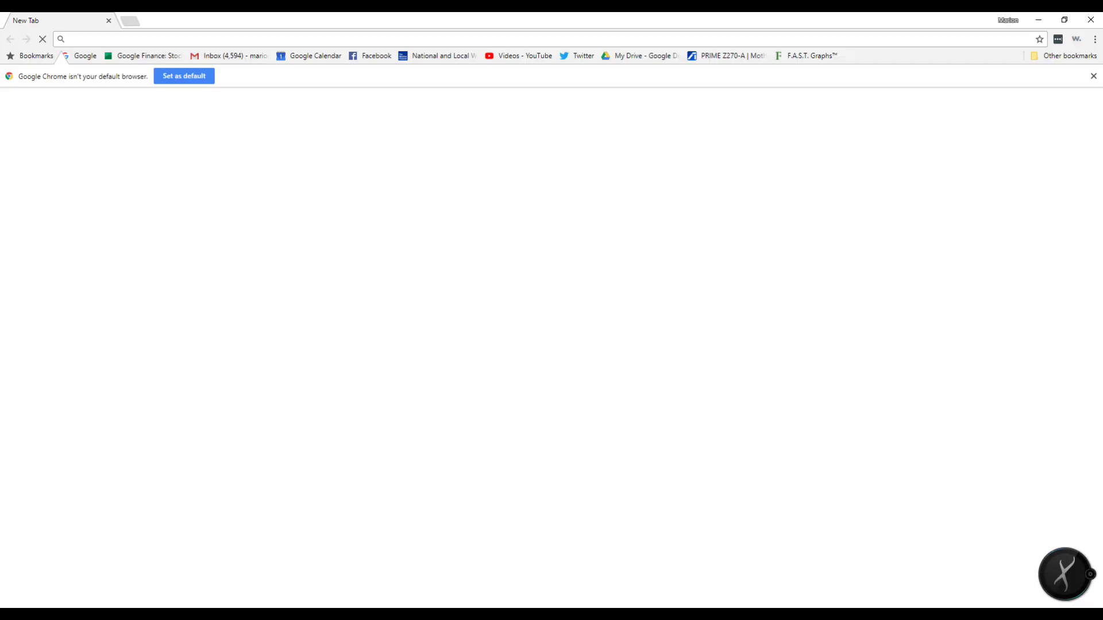
# Place the cursor in Chrome's address bar on the Google New Tab page
pyautogui.click(131, 39)
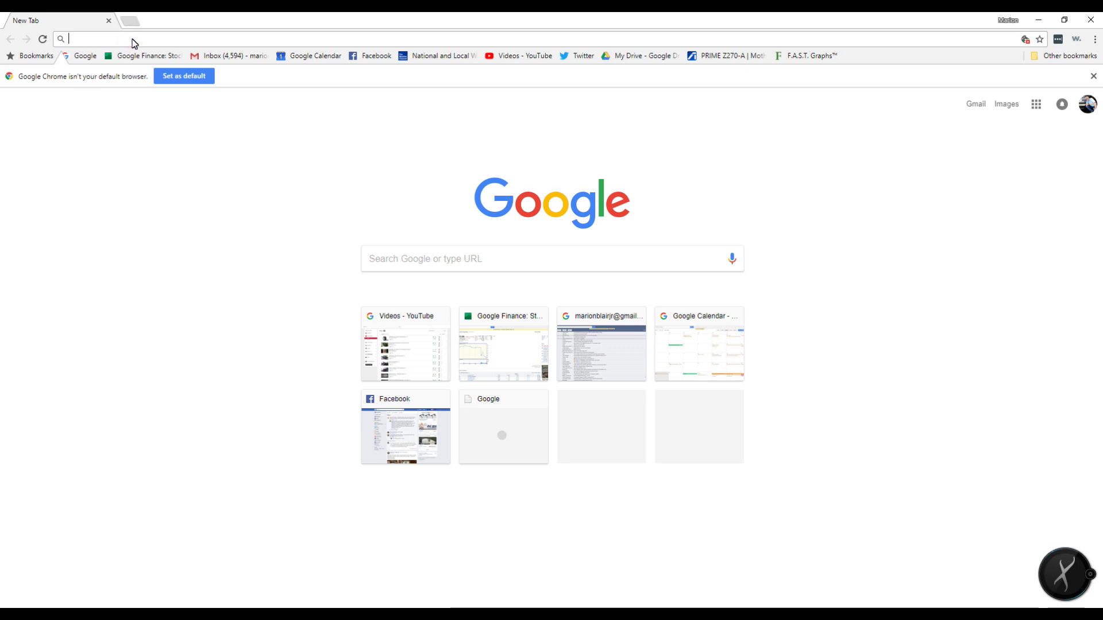
pyautogui.write('192')
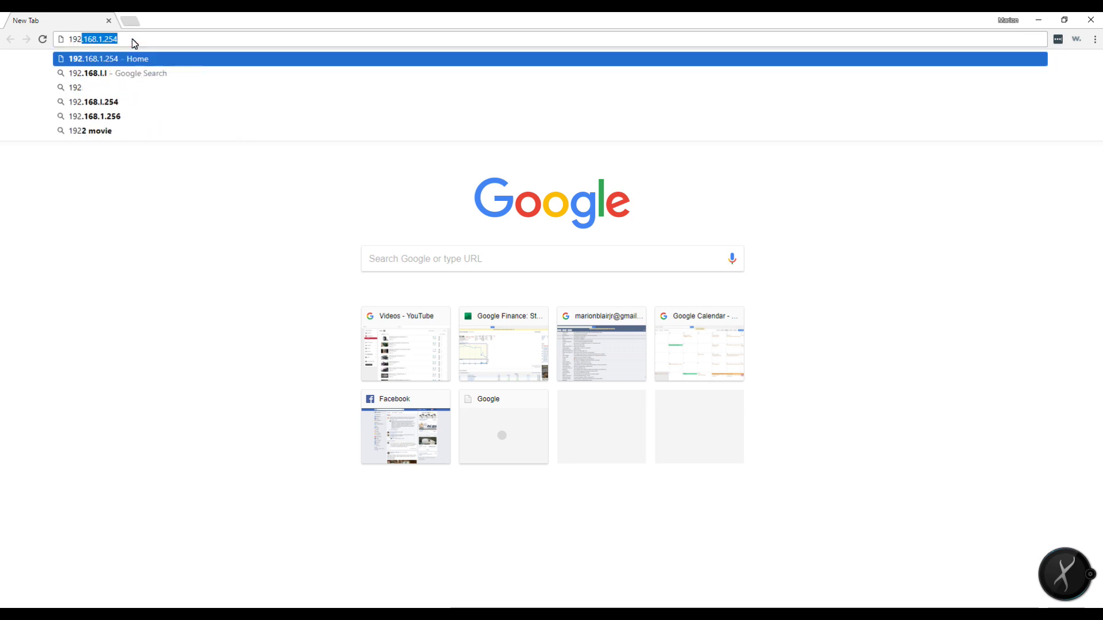
pyautogui.write('.')
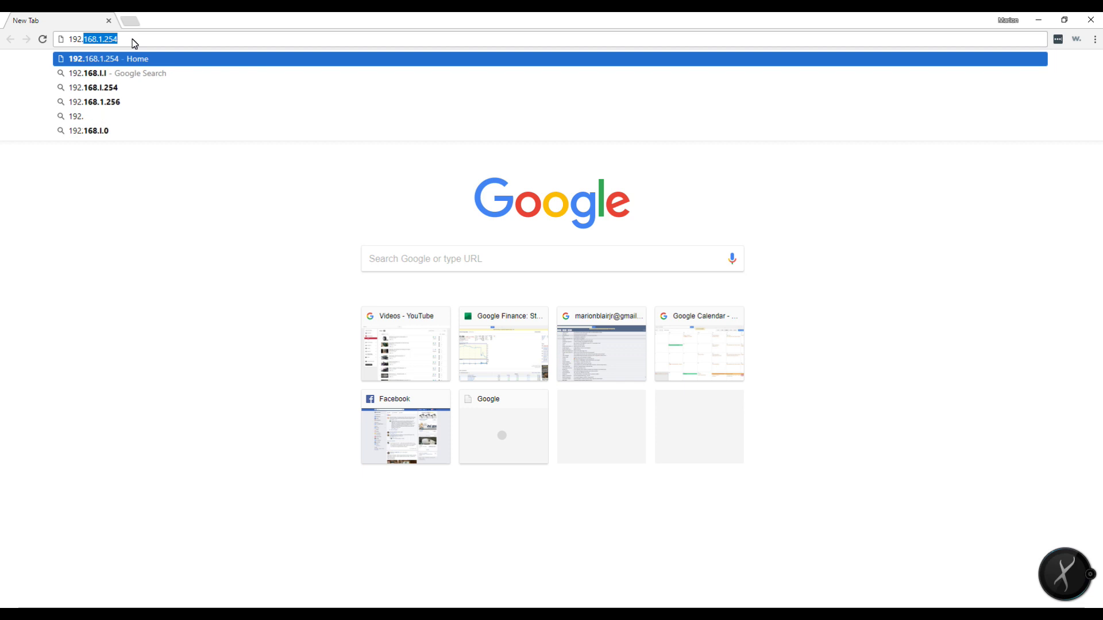
# Go to the autocompleted gateway address 192.168.1.254
pyautogui.press('Right')
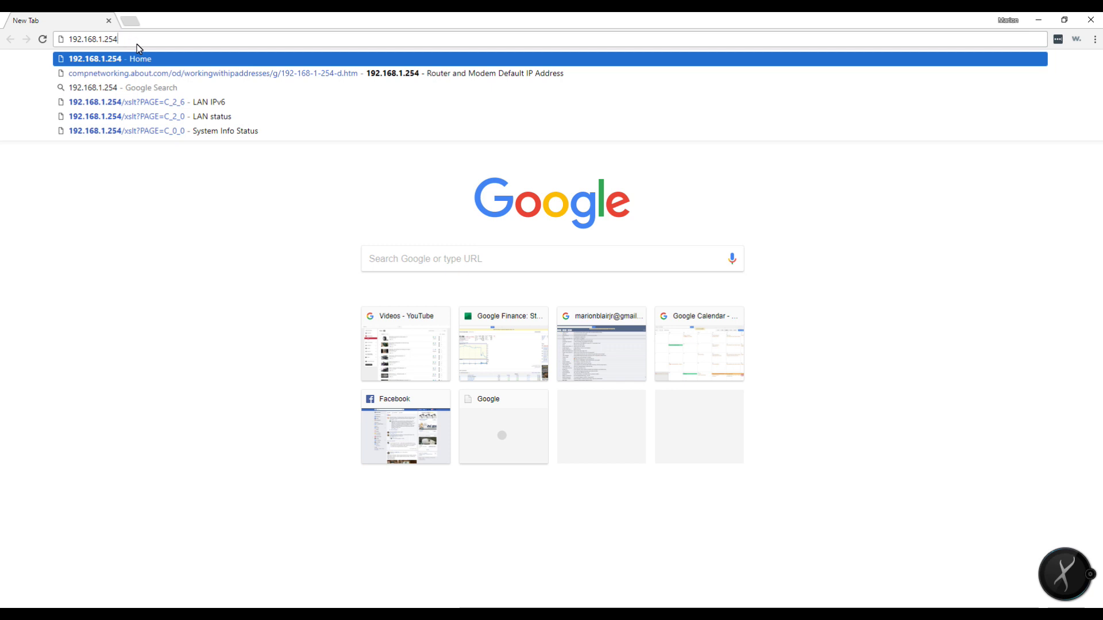
pyautogui.press('Return')
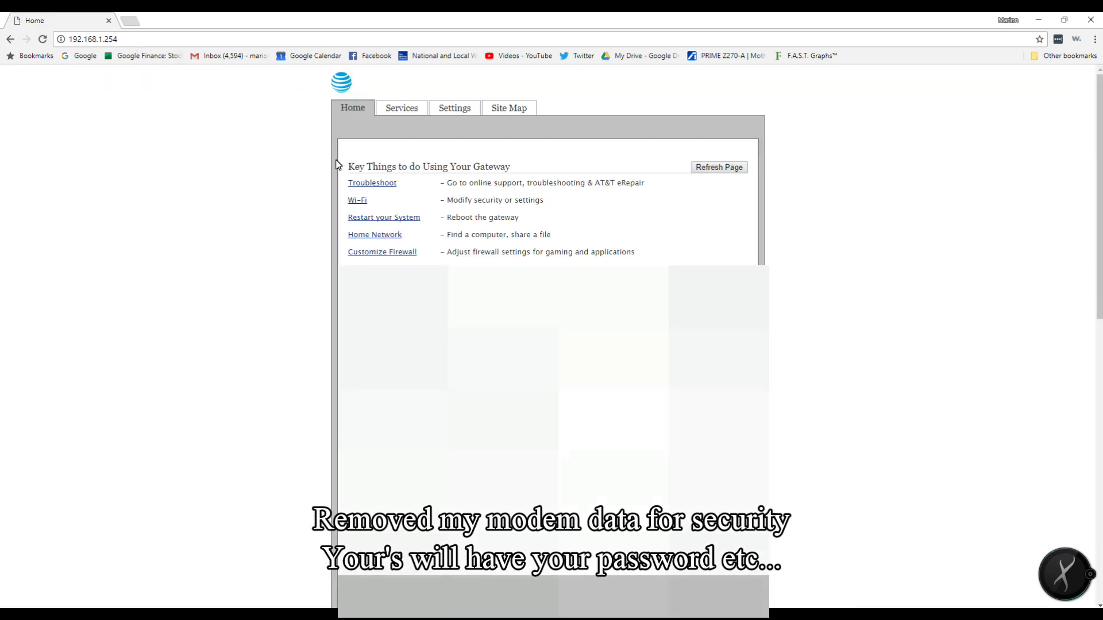
# Navigate to Settings > LAN > IPv6 to view the disabled IPv6 LAN setting
pyautogui.click(454, 108)
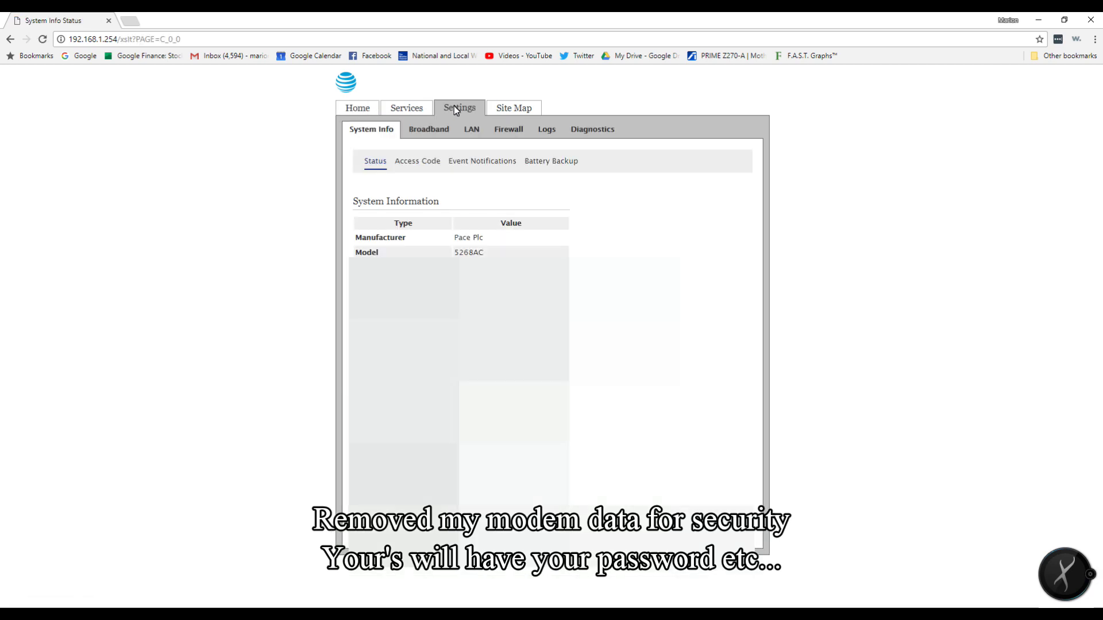
pyautogui.click(473, 130)
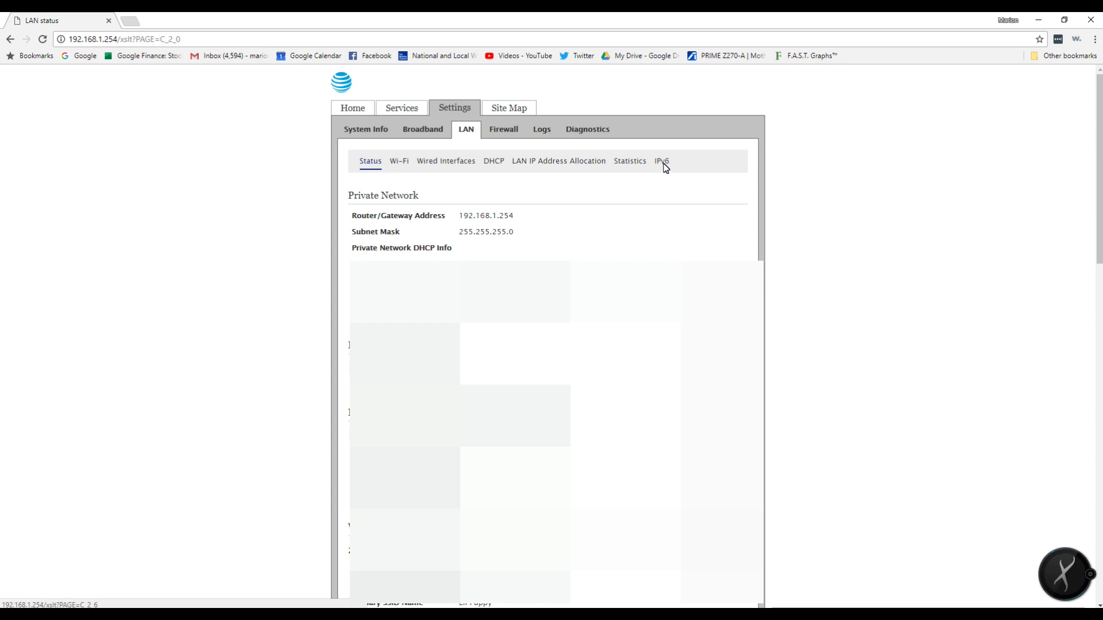
pyautogui.click(664, 167)
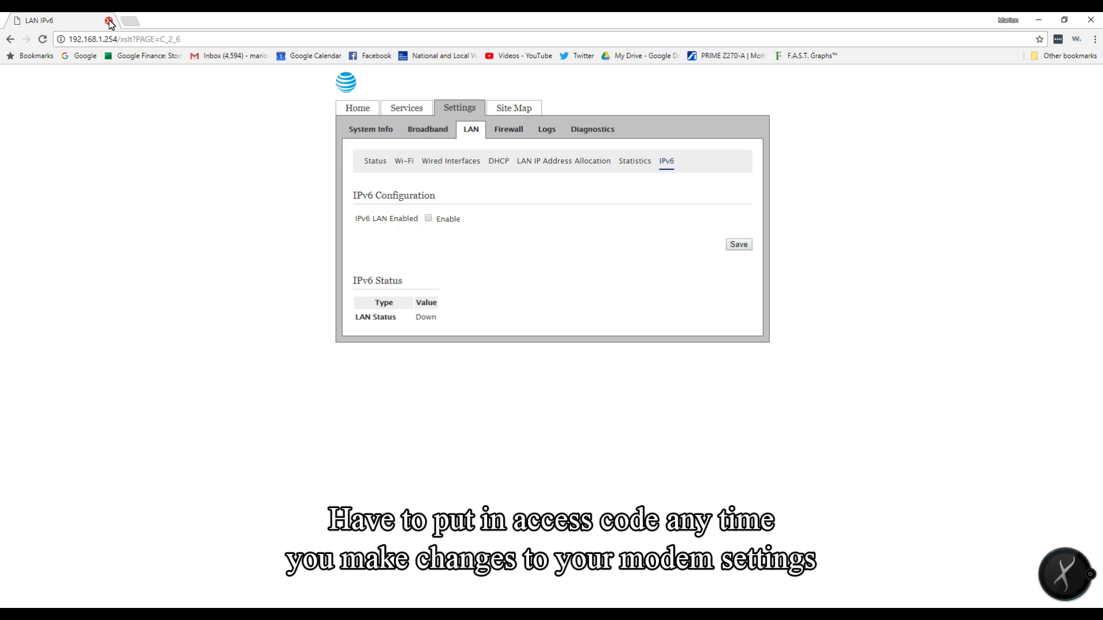
# Close the Chrome tab showing the gateway settings
pyautogui.click(109, 21)
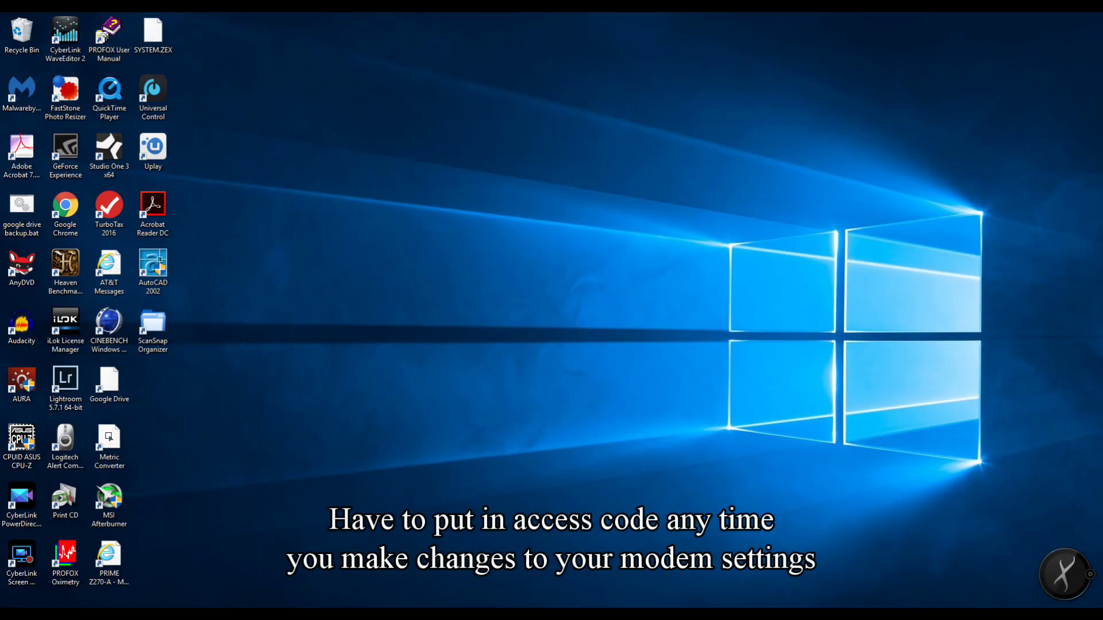